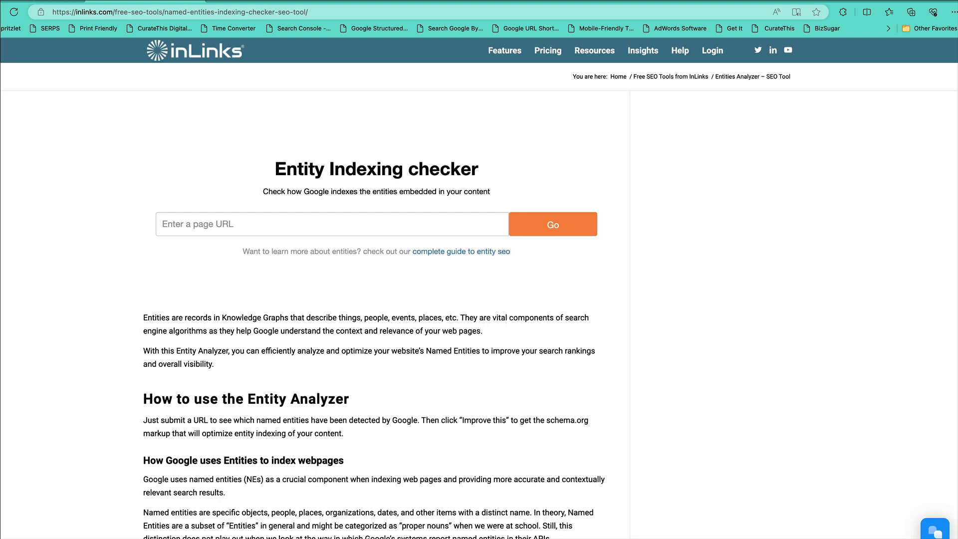
Step: In a new tab, search Bing for 'best drone for the money' and open the first ad
key(ctrl+t)
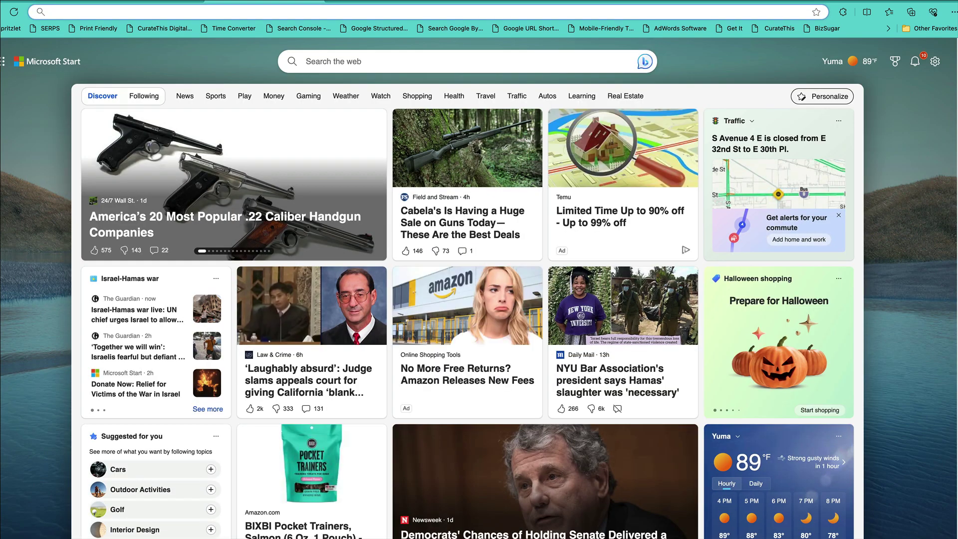
text(best drone for the money)
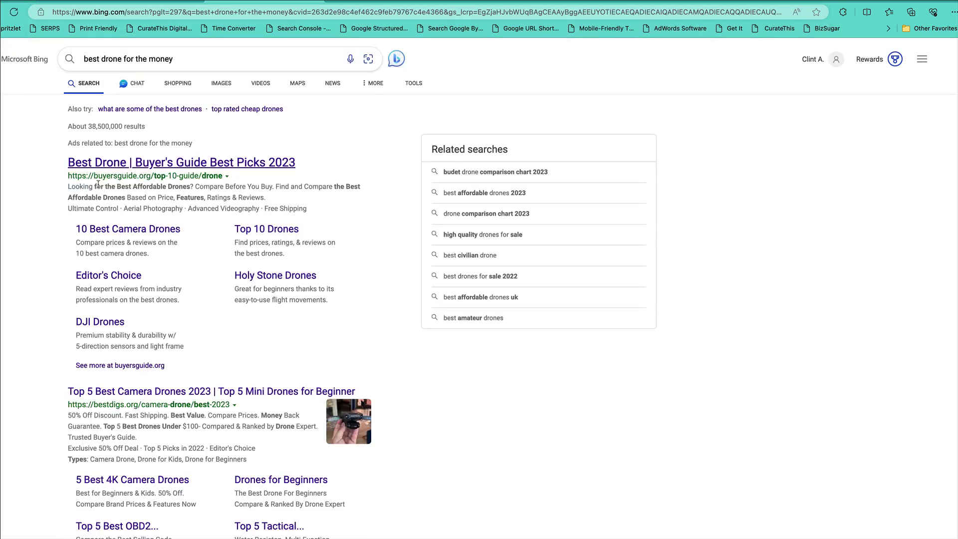
click(120, 165)
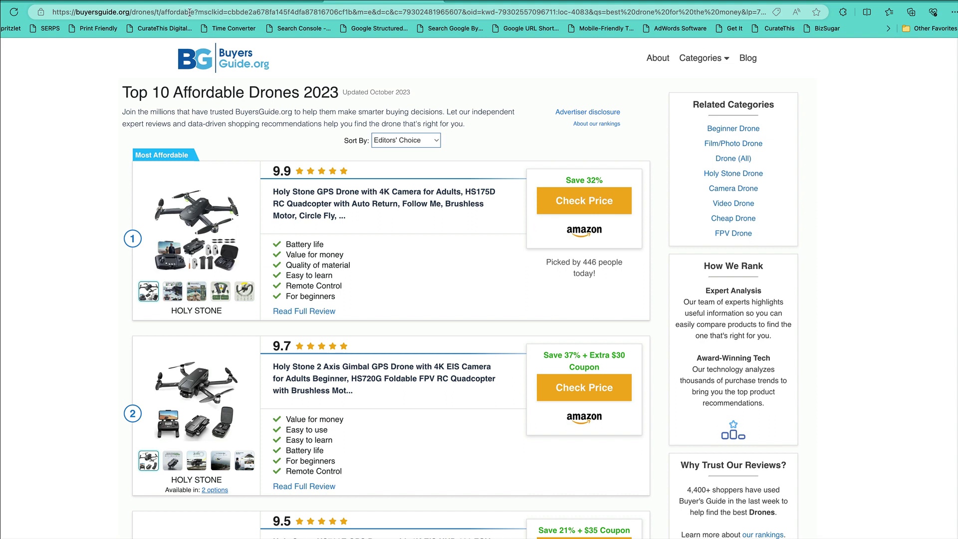
Step: Strip the tracking parameters from the BuyersGuide page address, then return to the Bing results
drag(197, 12, 753, 48)
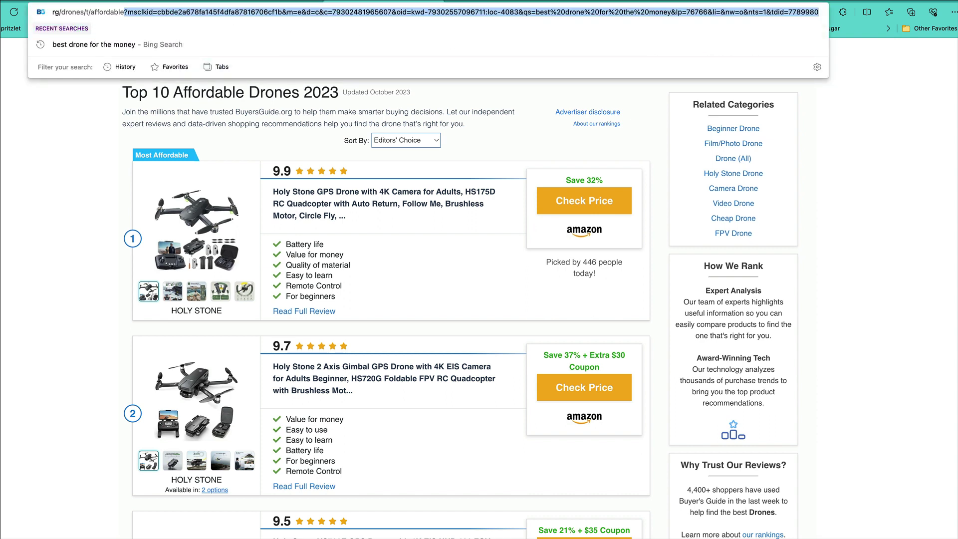
key(BackSpace)
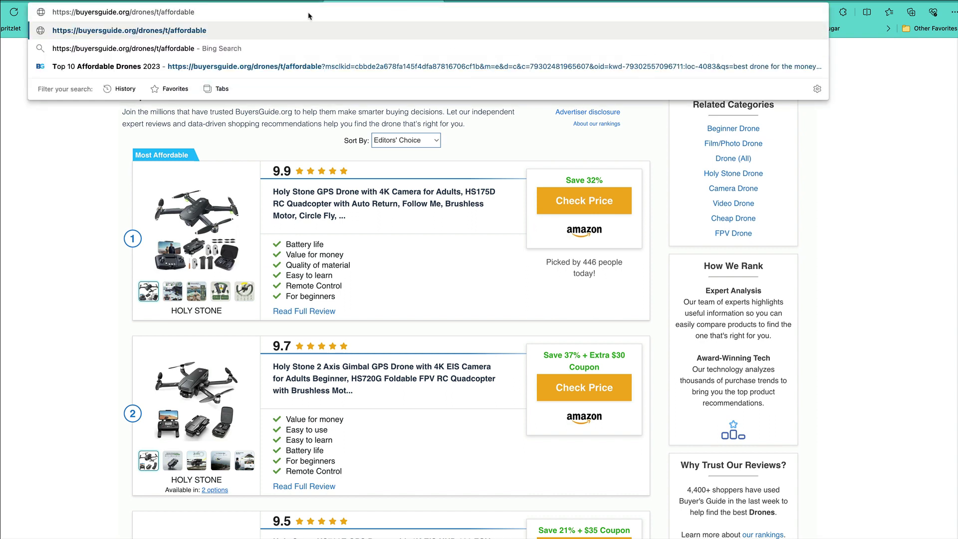
key(super+a)
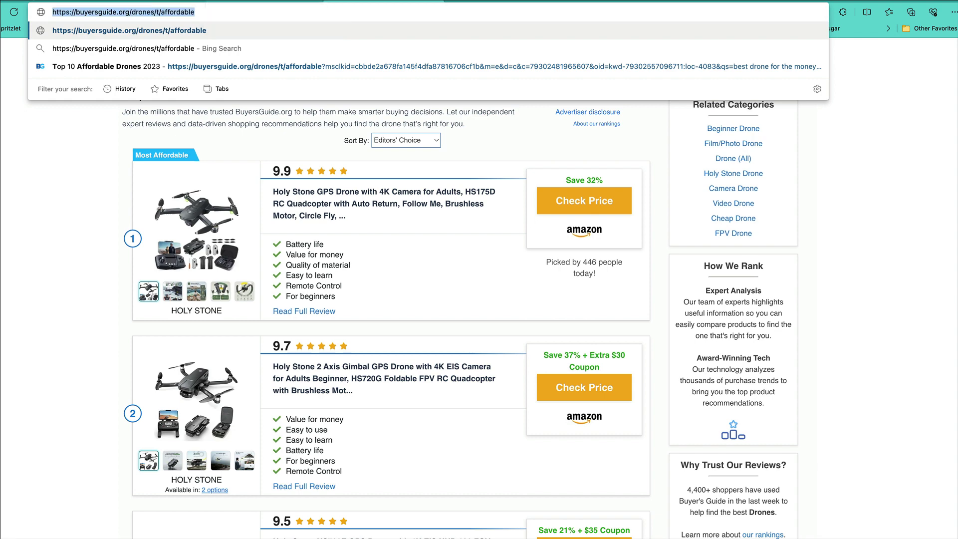
key(super+bracketleft)
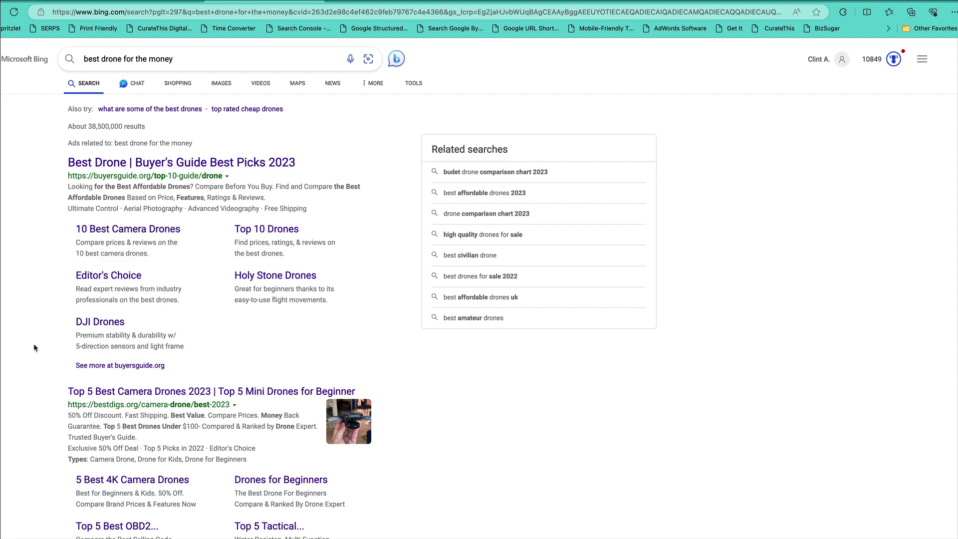
Step: Open the ConsumerPicks 'Top 5 Drones For The Money' ad and select its address without tracking
scroll(35, 348, down, 3)
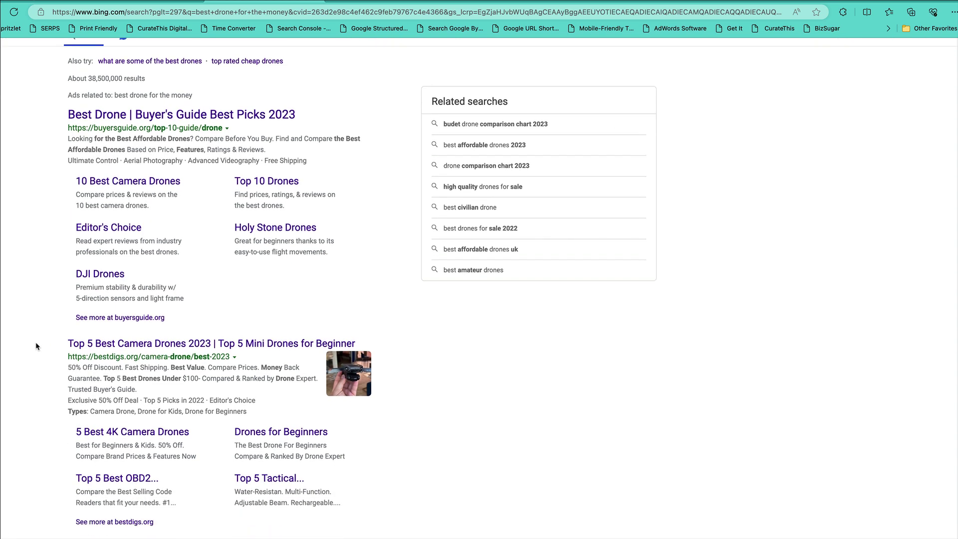
scroll(37, 345, up, 3)
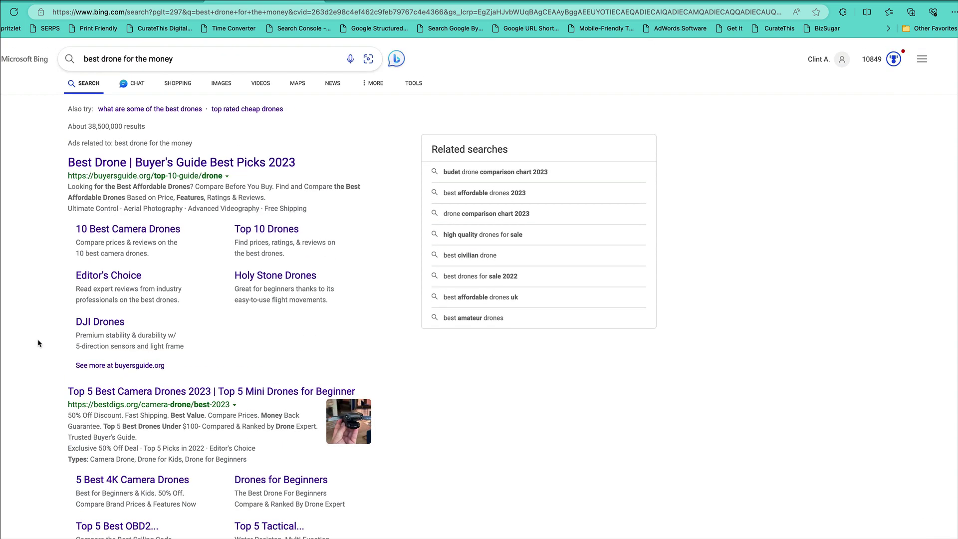
scroll(38, 344, down, 5)
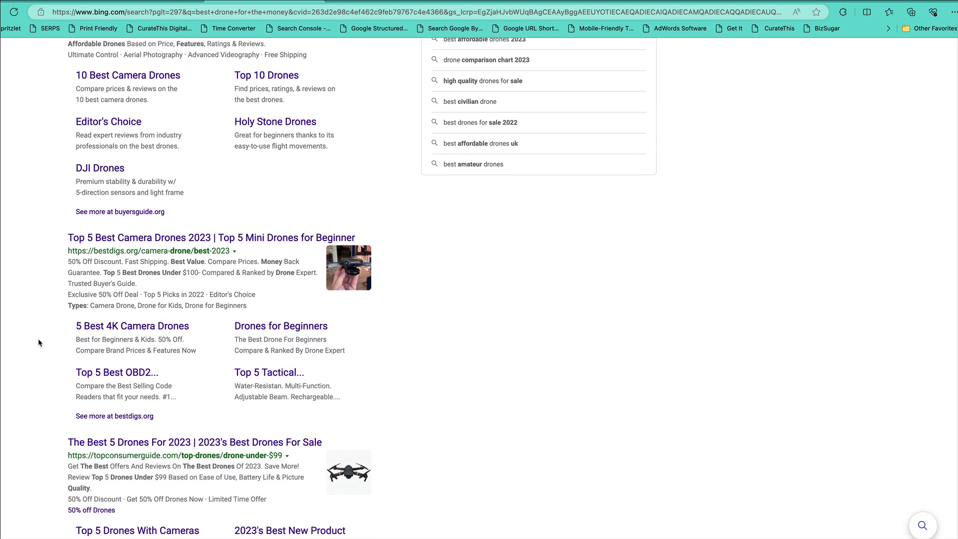
scroll(38, 342, down, 3)
scroll(38, 343, down, 8)
scroll(39, 342, up, 16)
scroll(39, 342, down, 15)
scroll(39, 342, down, 5)
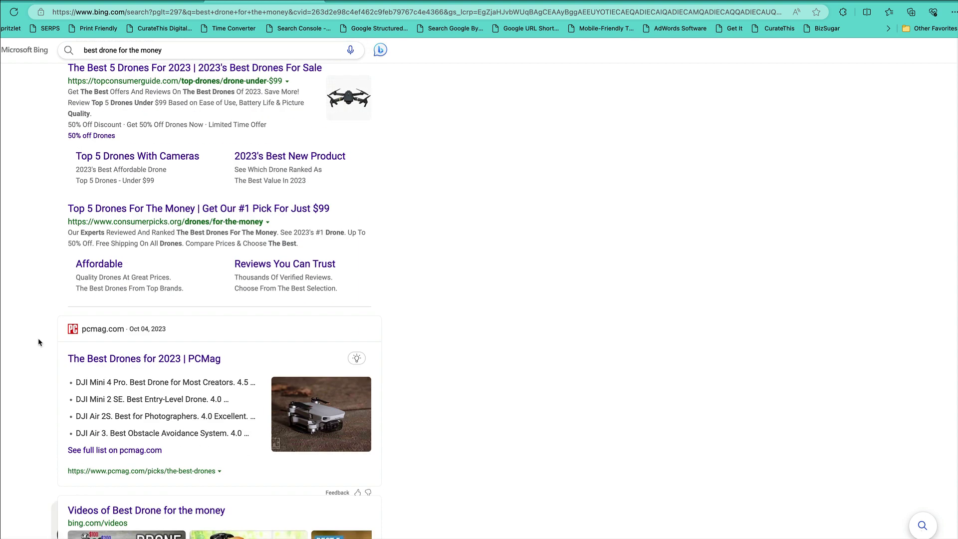
scroll(39, 342, up, 2)
scroll(65, 322, up, 3)
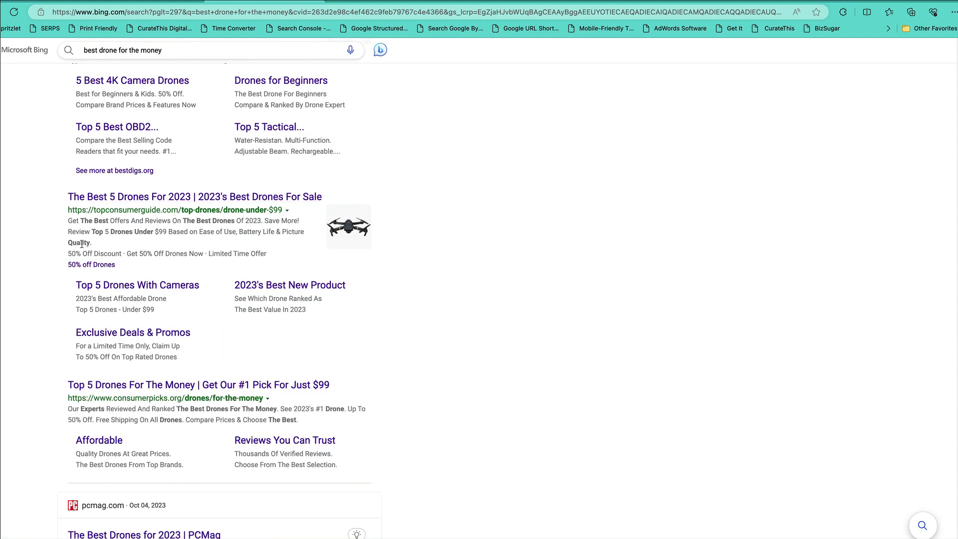
scroll(48, 262, down, 10)
click(120, 123)
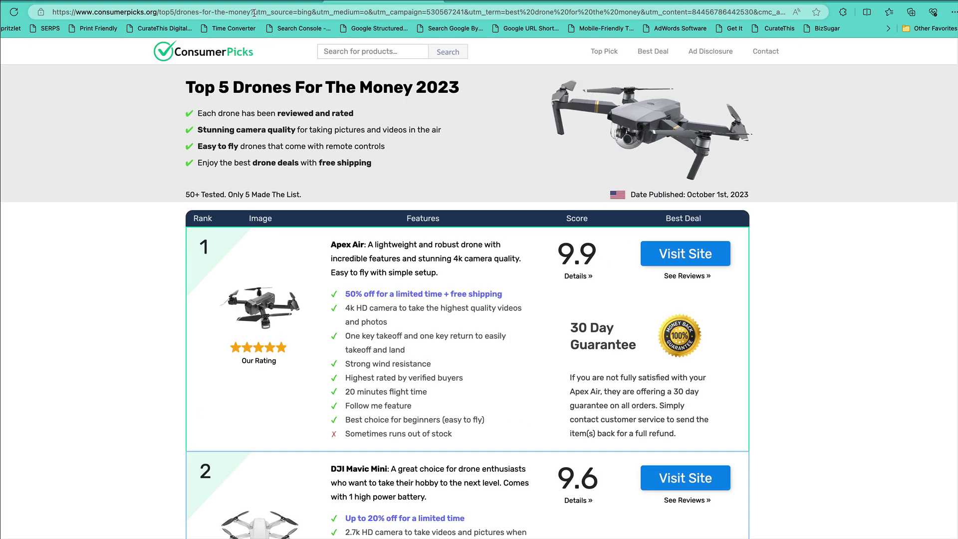
drag(254, 13, 45, 16)
Step: Run the InLinks entity check on the pasted ConsumerPicks drones page URL
key(super+c)
click(102, 1)
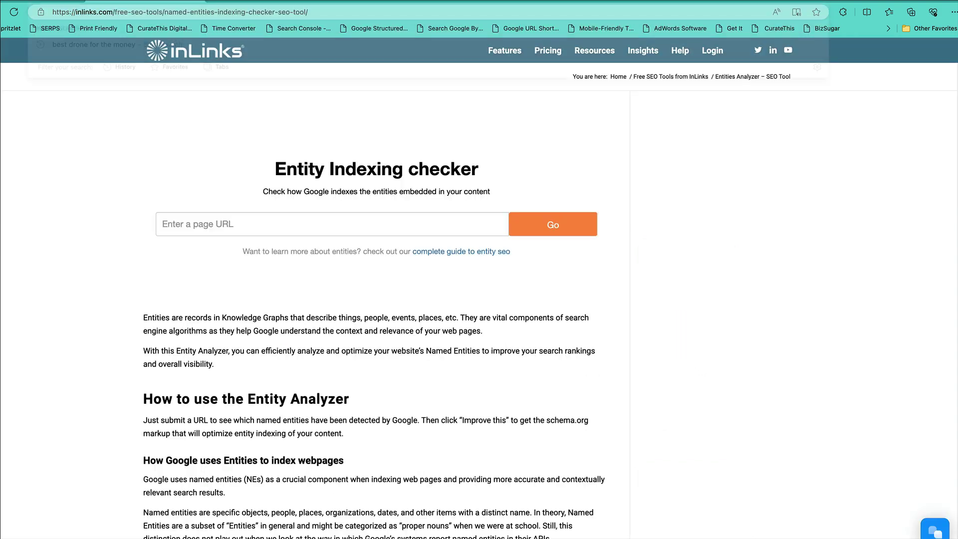
click(402, 224)
key(super+v)
click(553, 229)
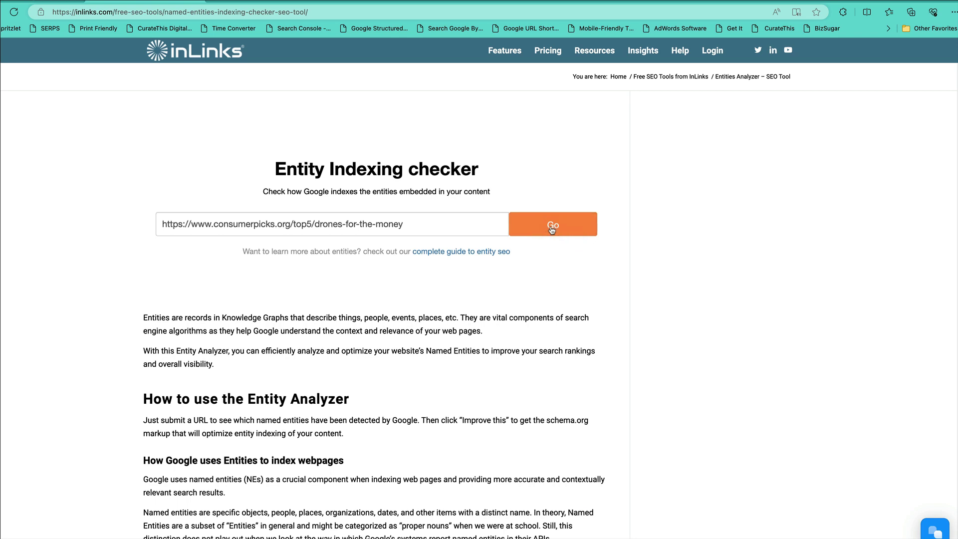
click(551, 229)
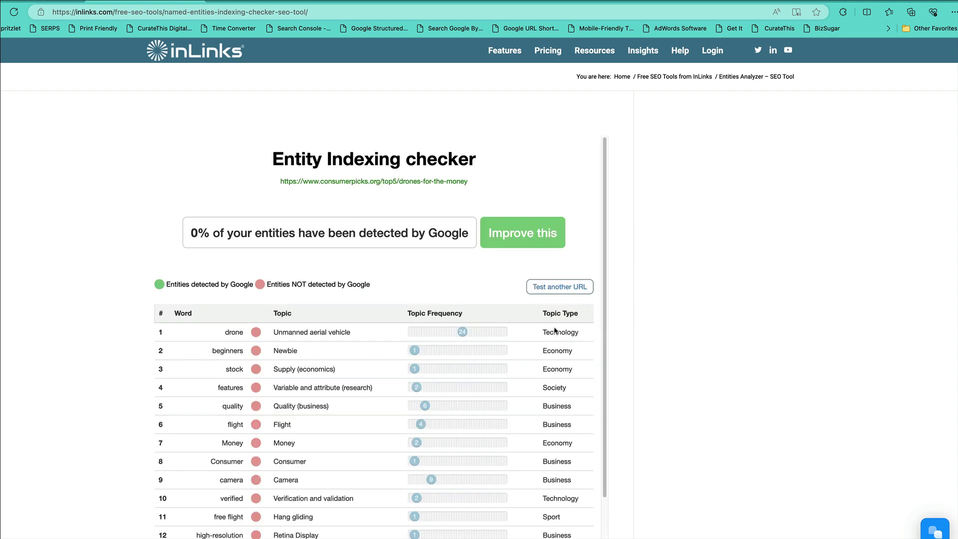
Step: Review the entity table showing 0% detected by Google, with drone as top topic
scroll(487, 374, down, 2)
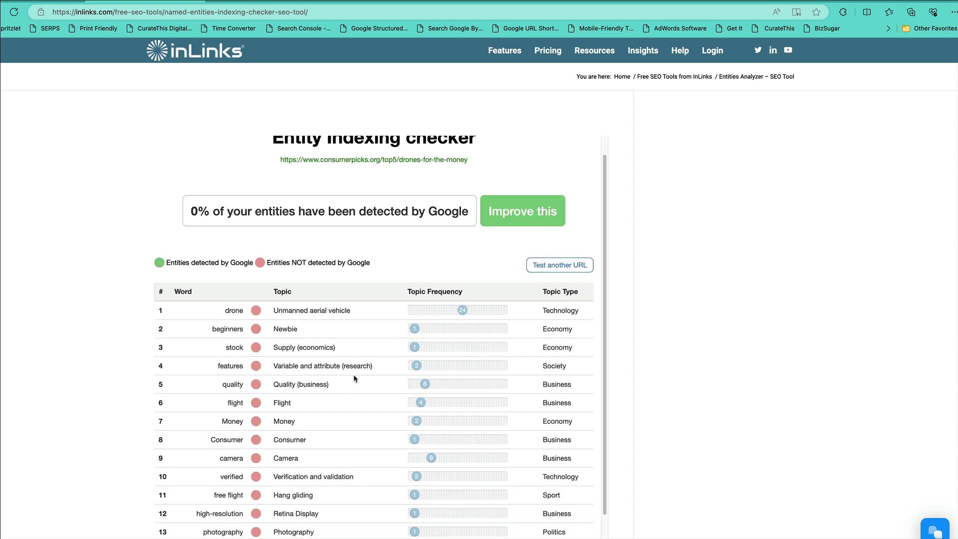
scroll(489, 361, down, 5)
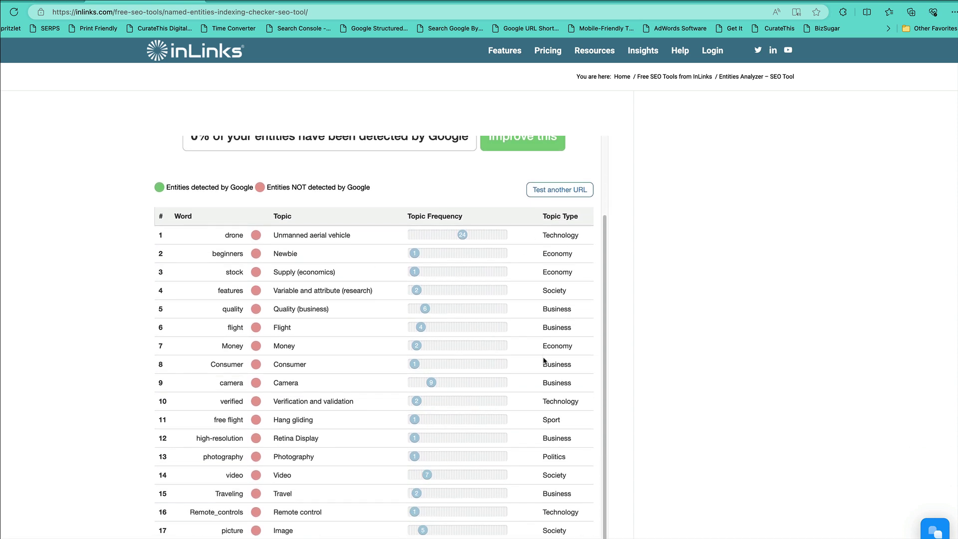
scroll(543, 360, down, 1)
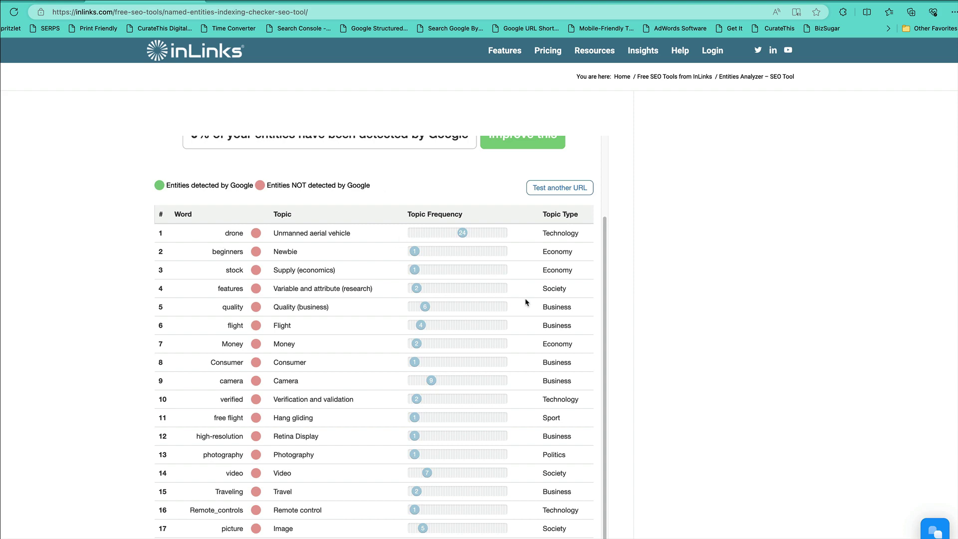
scroll(524, 302, down, 1)
scroll(522, 303, up, 5)
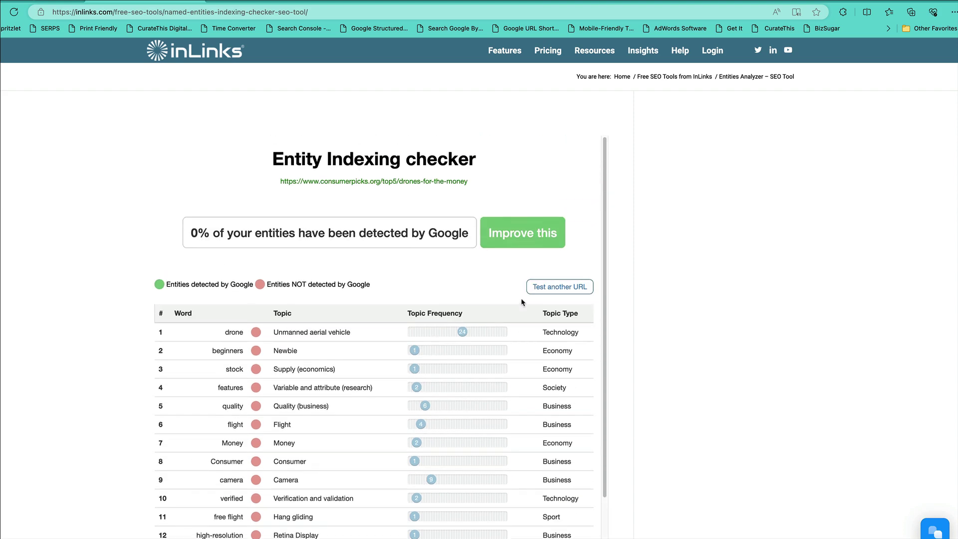
scroll(521, 298, down, 5)
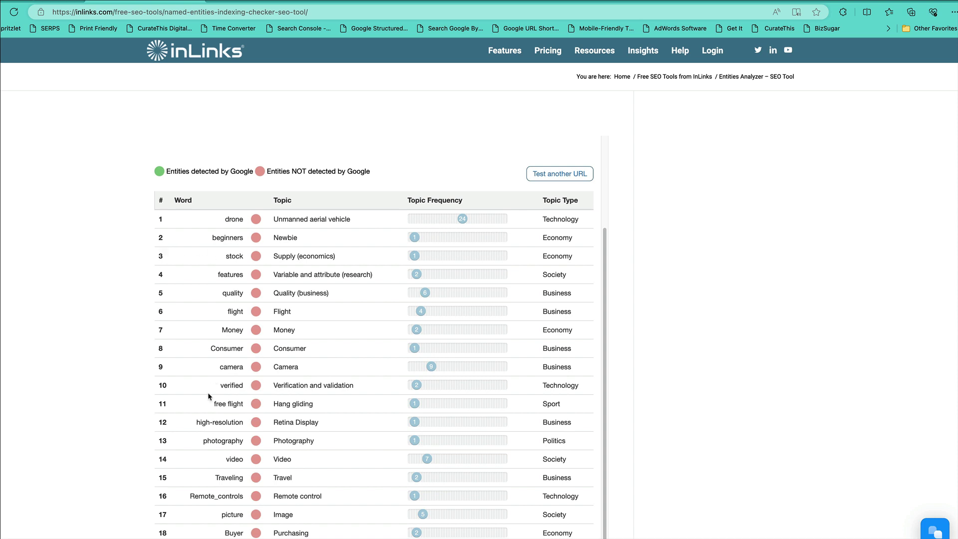
scroll(208, 394, up, 3)
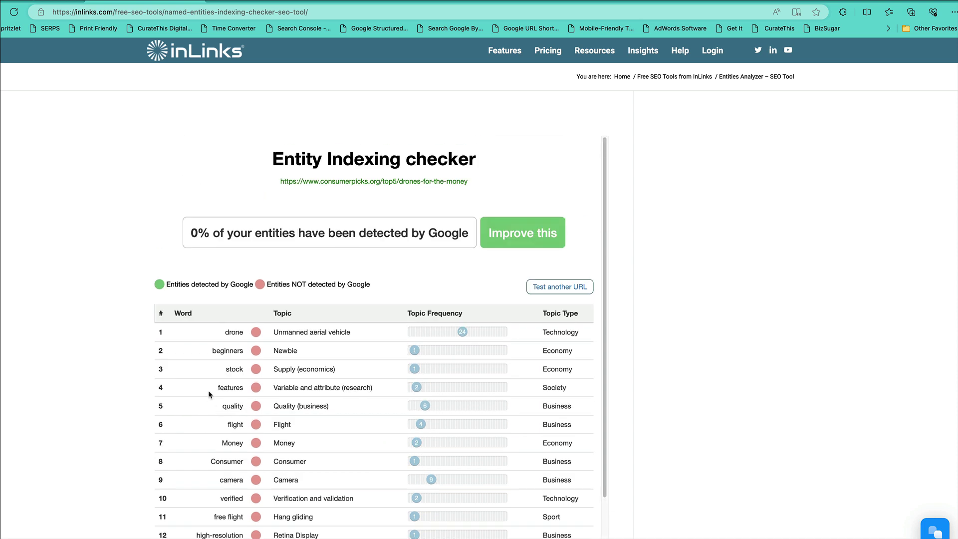
Step: Generate the ConsumerPicks about/mentions schema code and highlight 'Money' in the about list
click(548, 231)
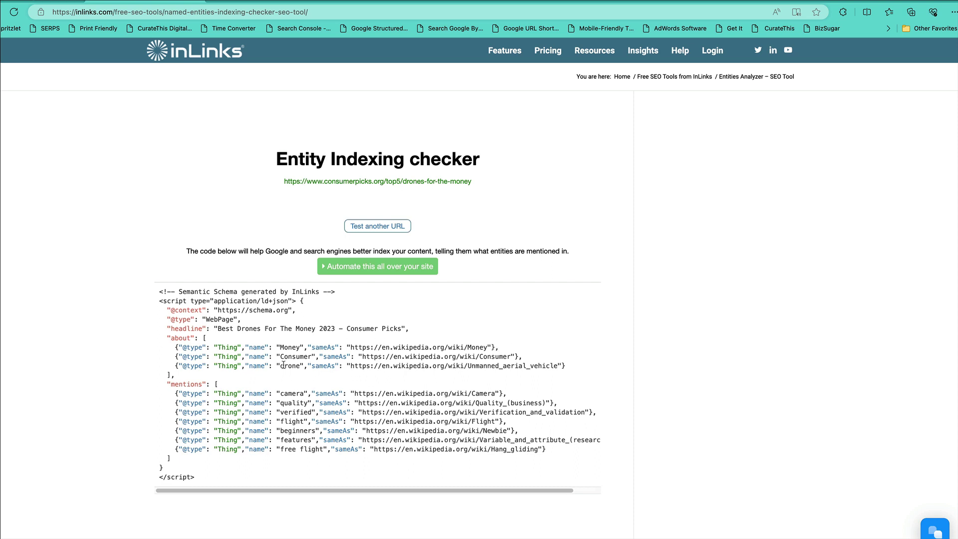
drag(280, 347, 302, 348)
click(445, 3)
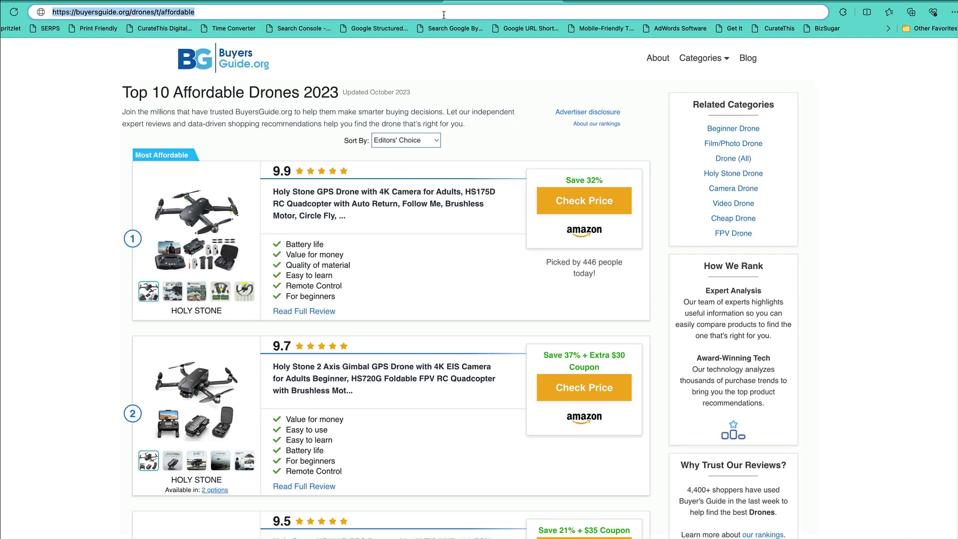
text(google.)
key(Return)
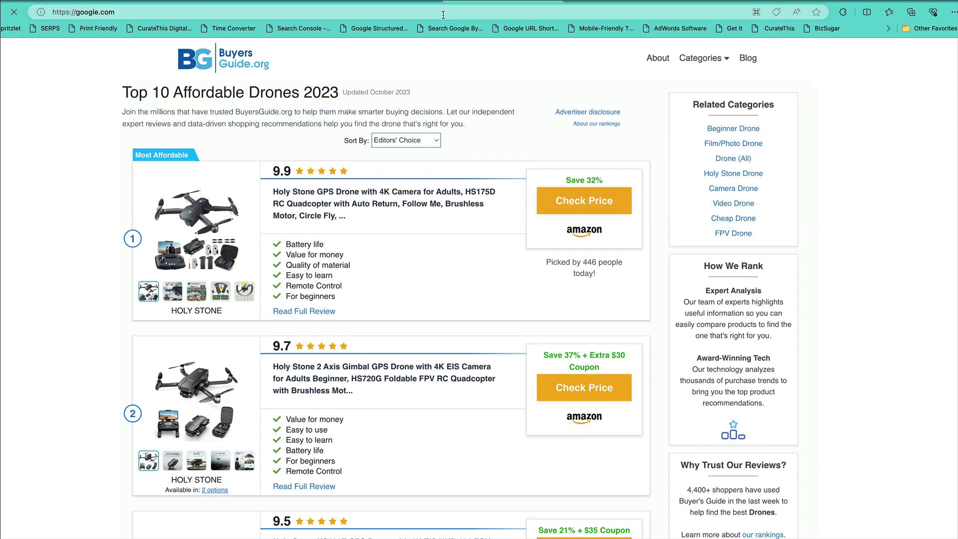
key(super+v)
key(Return)
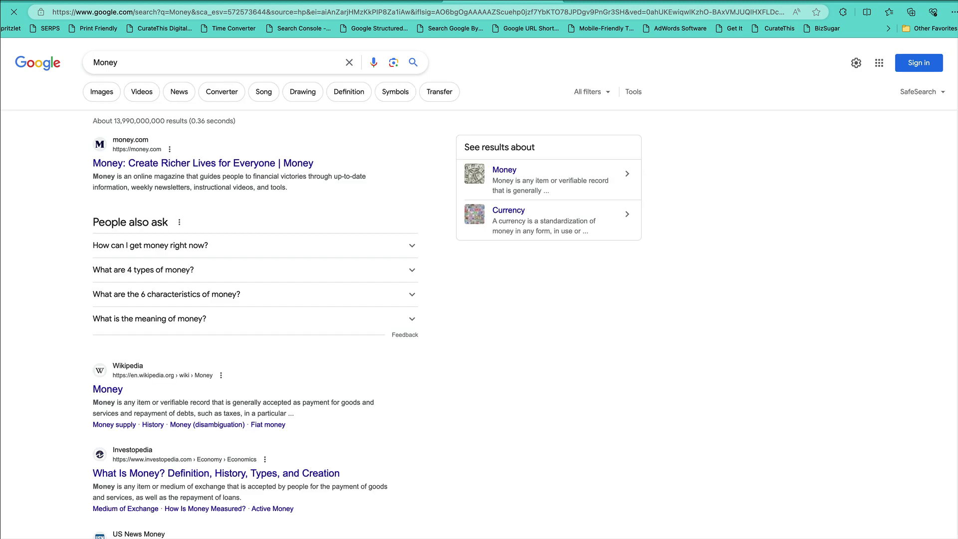
click(579, 180)
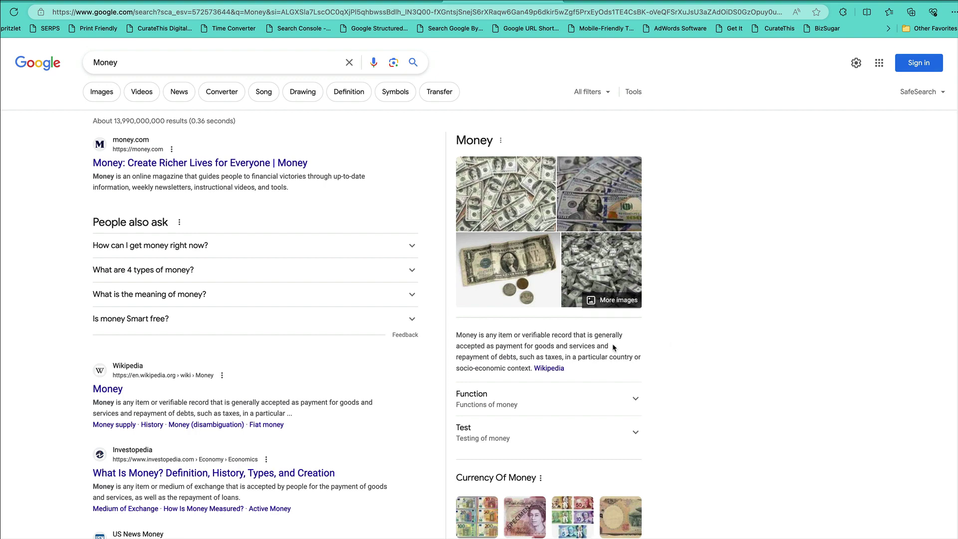
scroll(747, 344, down, 5)
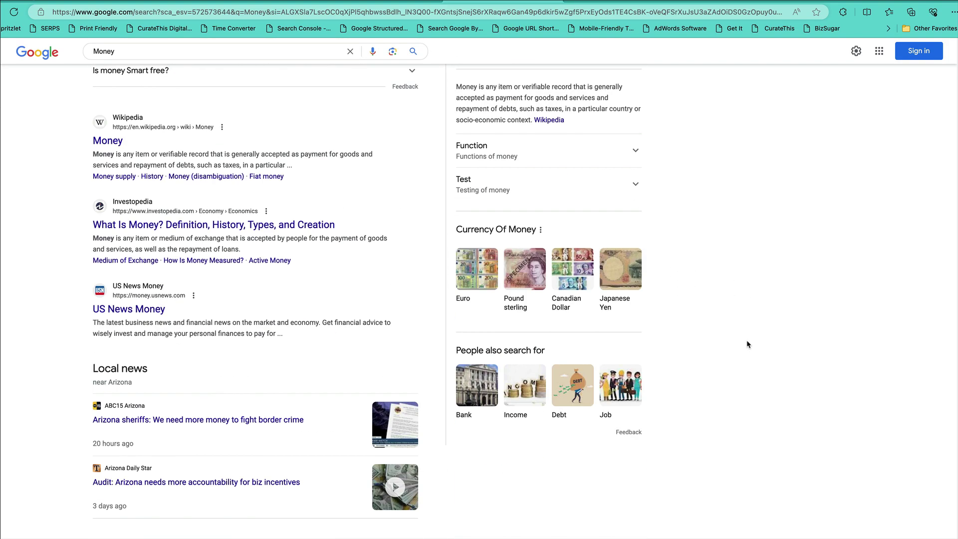
scroll(747, 344, up, 5)
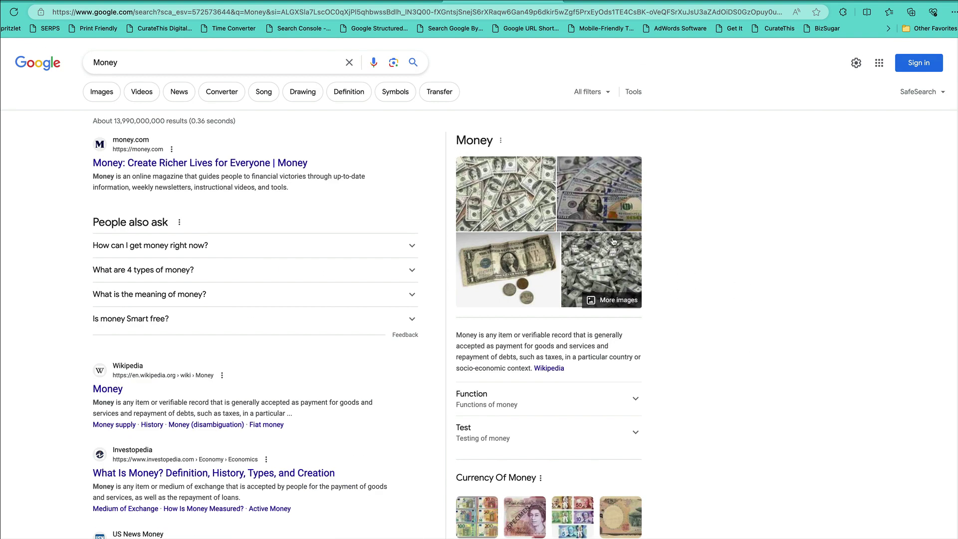
click(501, 144)
click(472, 140)
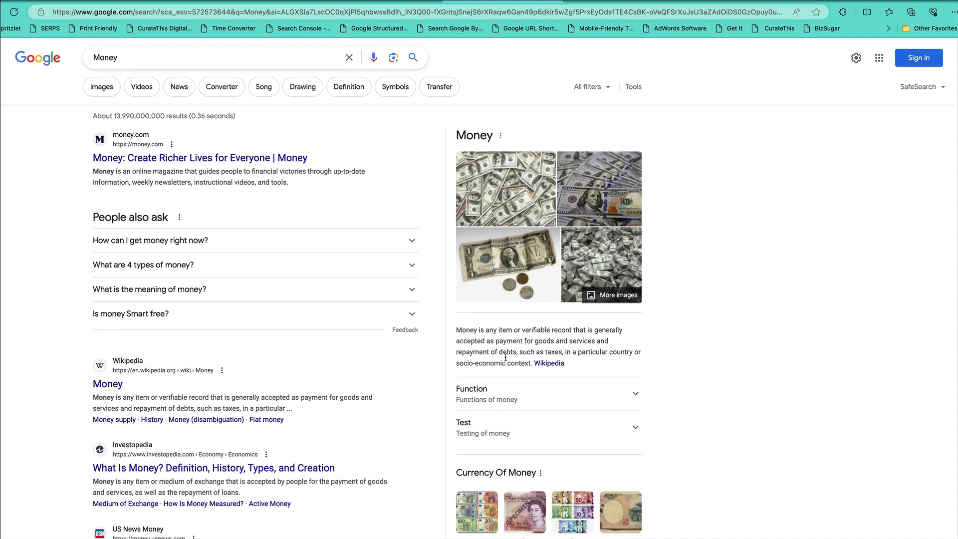
scroll(506, 357, down, 5)
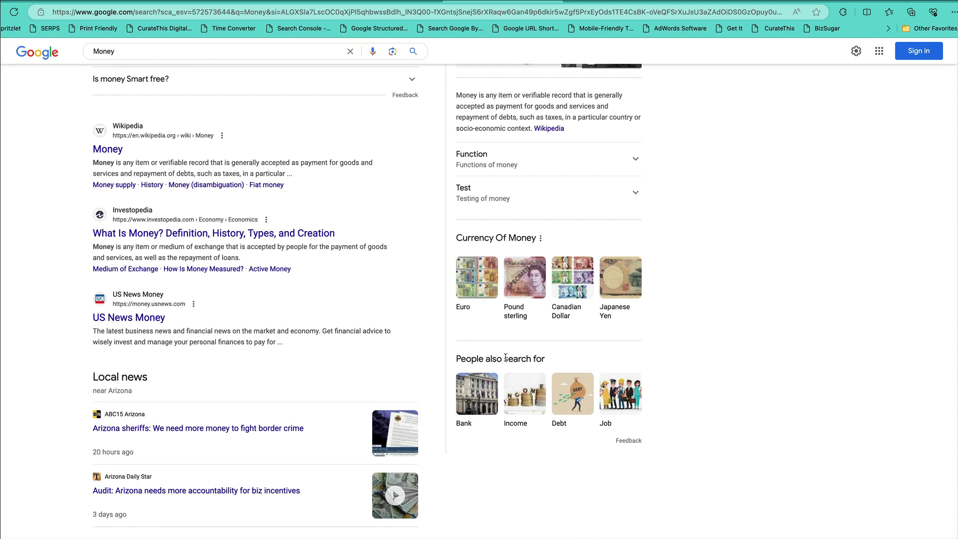
scroll(506, 357, up, 5)
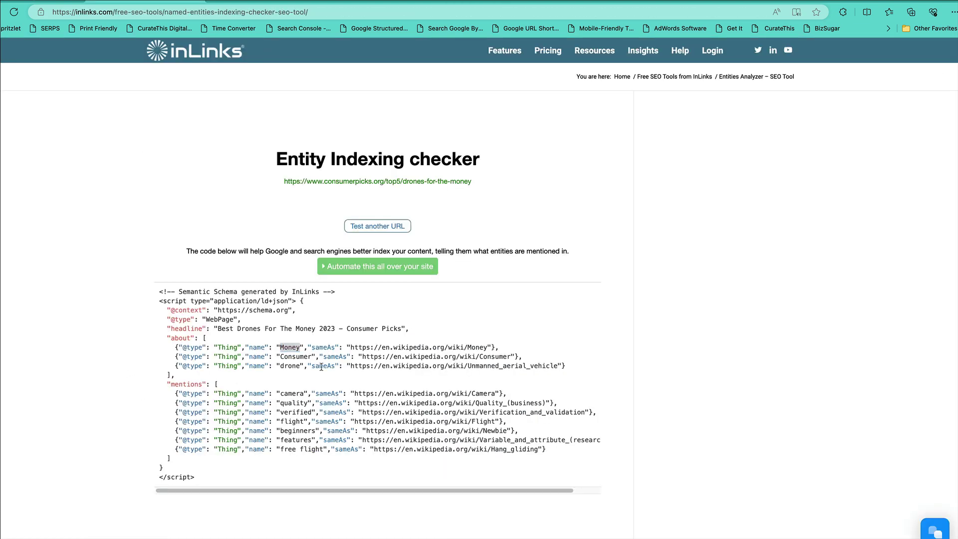
click(481, 396)
drag(205, 479, 161, 290)
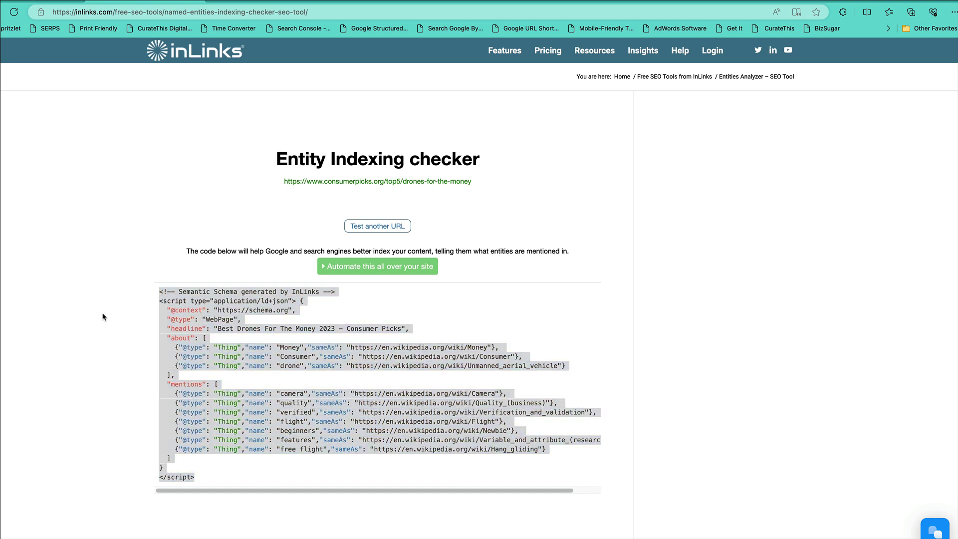
click(282, 476)
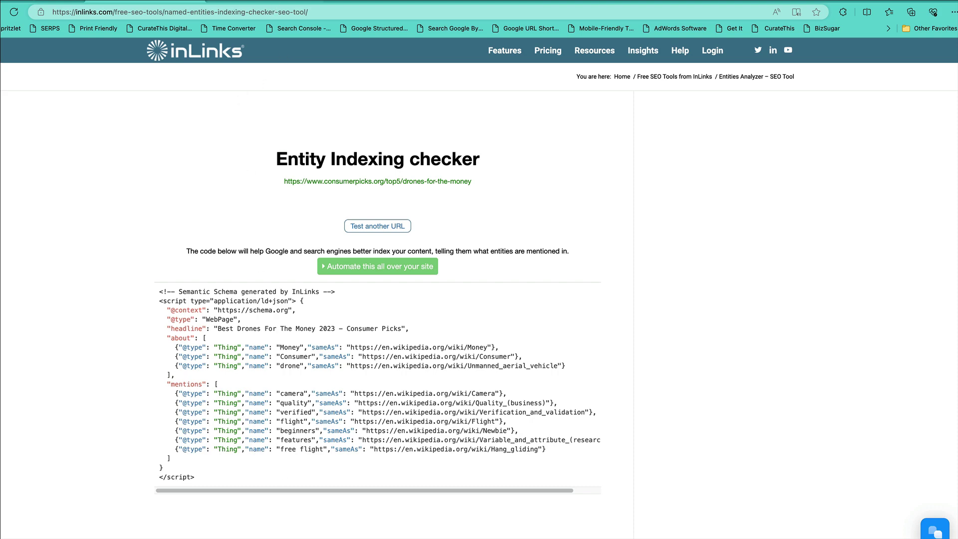
Step: Replace the Bing query with 'jeep wrangler led headlights' using the suggested completion
click(275, 9)
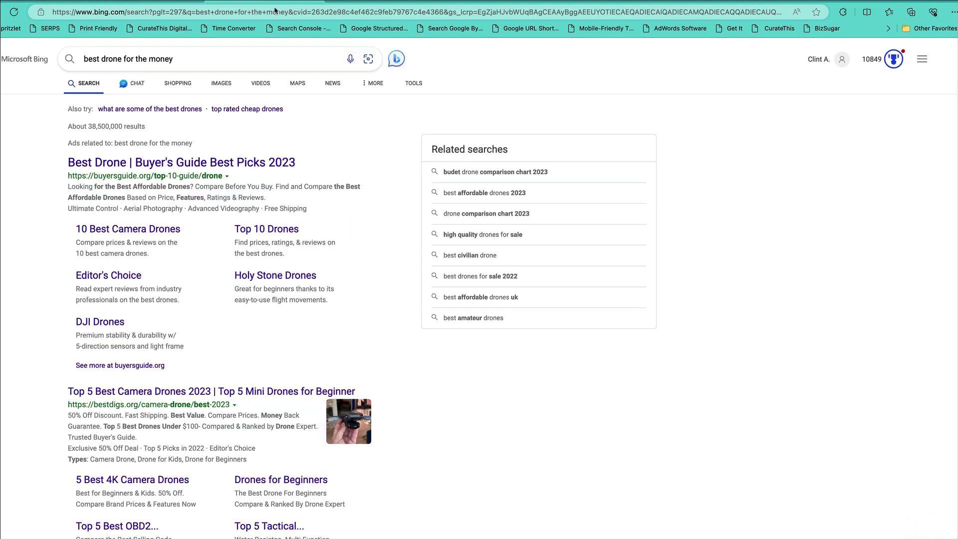
click(249, 61)
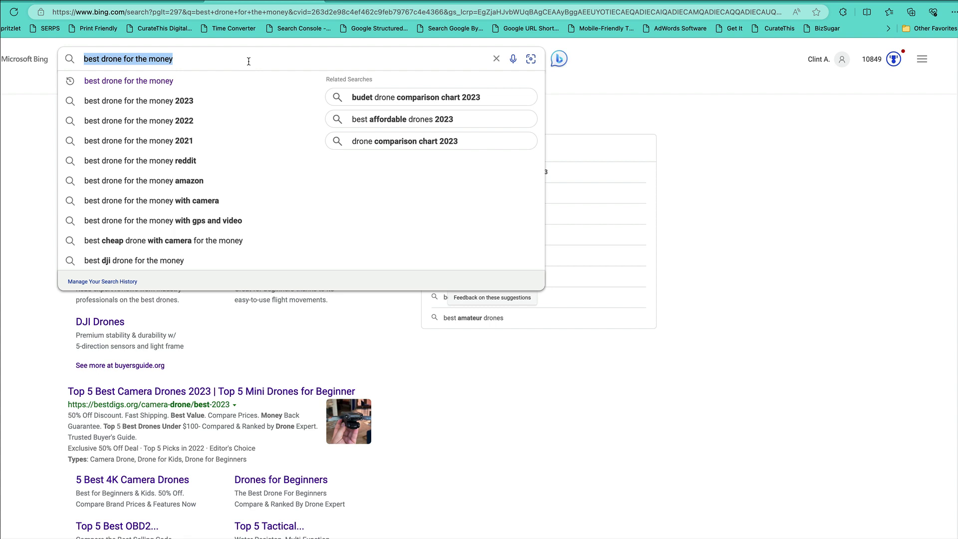
text(jeep)
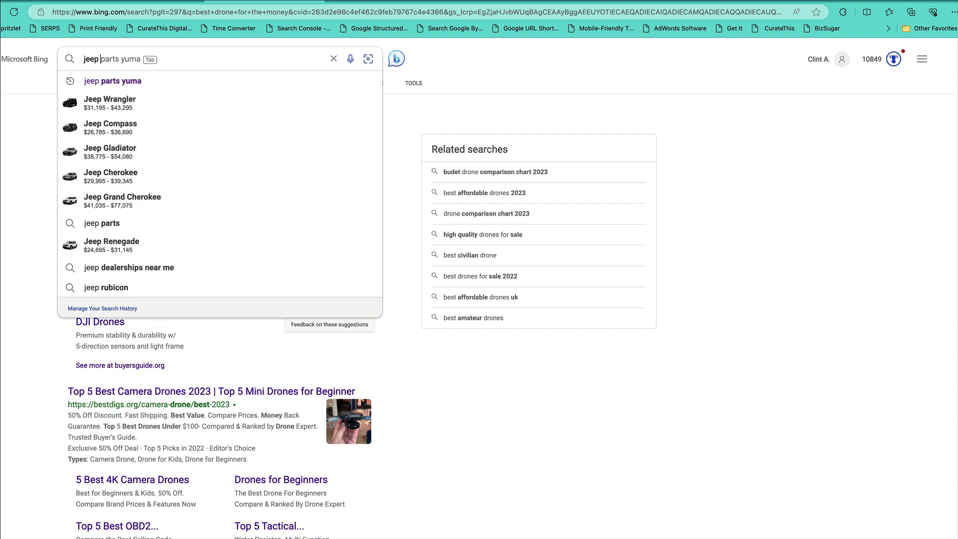
text( wrangle)
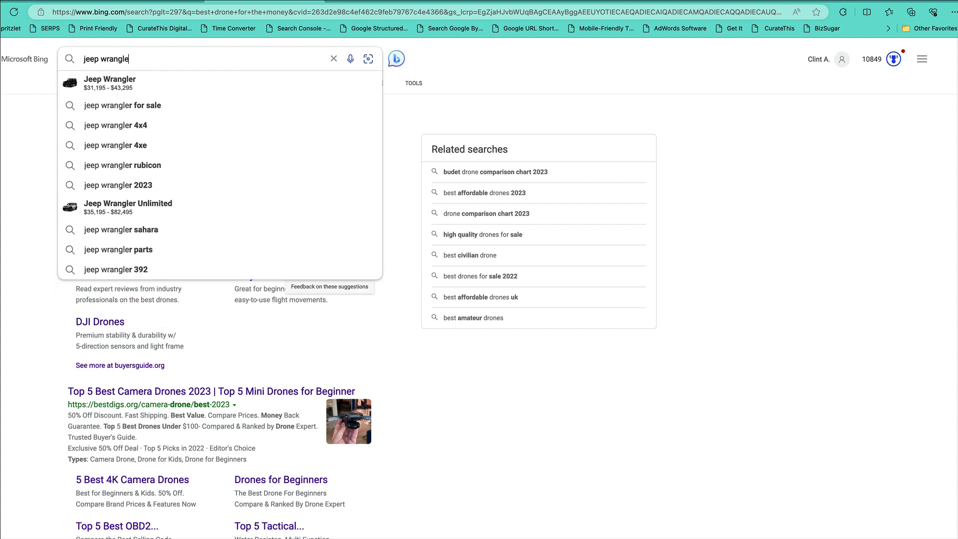
text(r led)
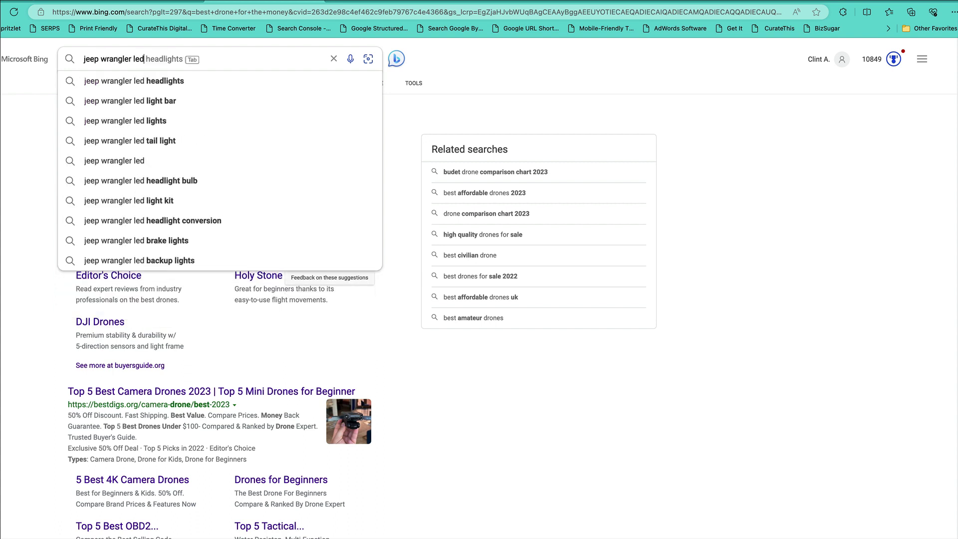
key(Tab)
key(Return)
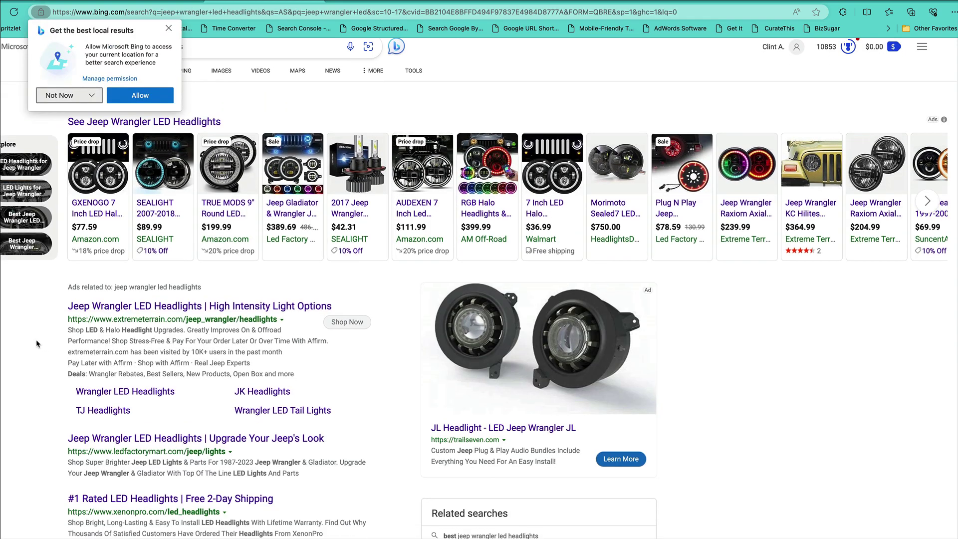
Step: Dismiss the location prompt, glance at the XenonPro '#1 Rated LED Headlights' page, then return
scroll(40, 344, down, 2)
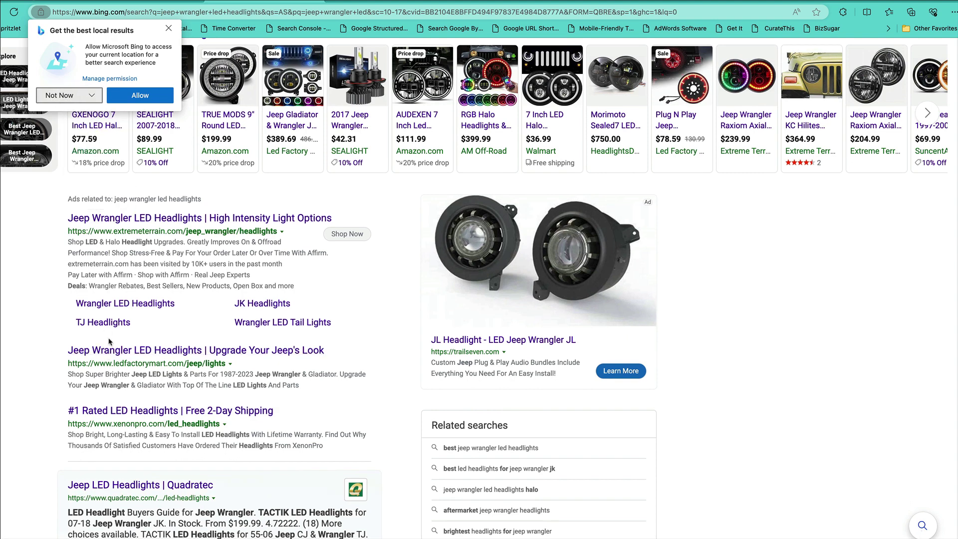
click(131, 95)
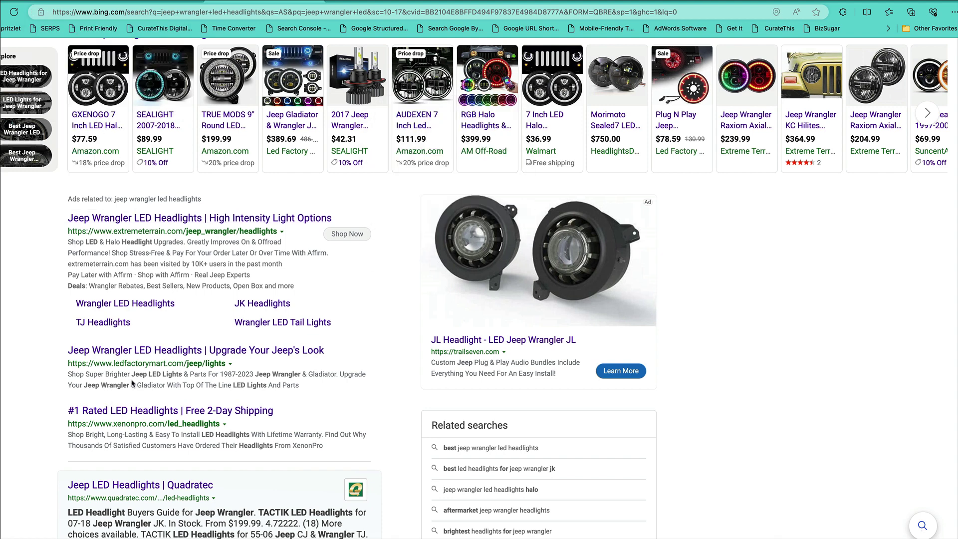
click(123, 410)
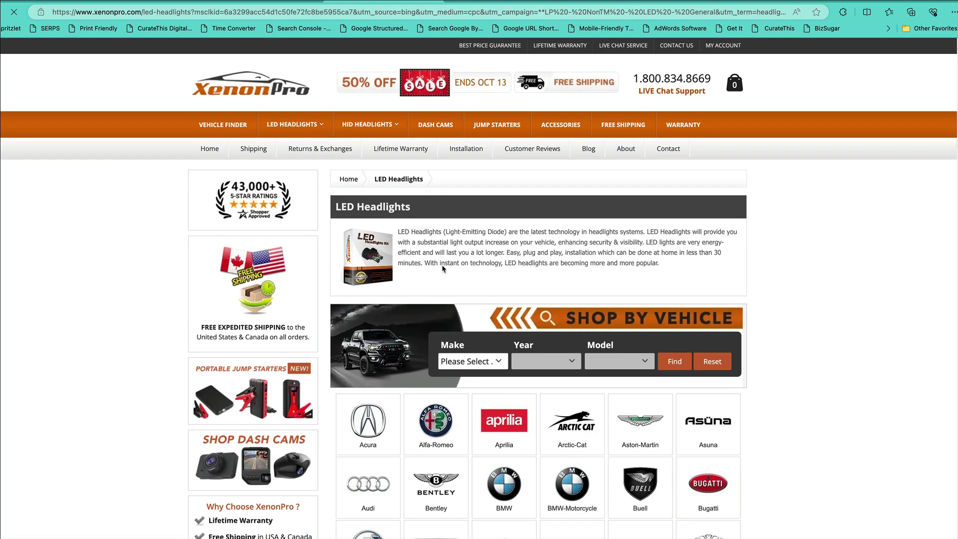
scroll(442, 269, down, 3)
scroll(442, 269, down, 1)
scroll(442, 269, up, 3)
key(alt+Left)
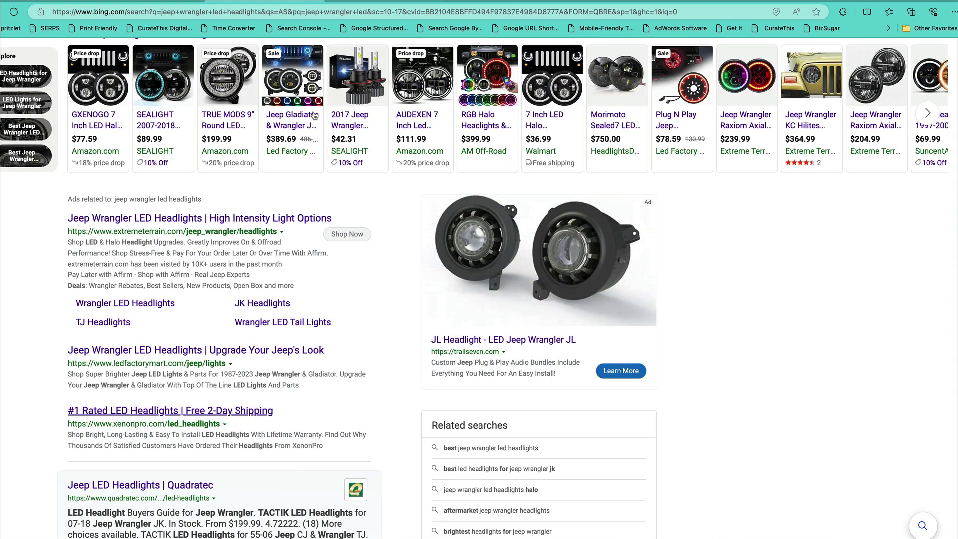
scroll(170, 308, down, 4)
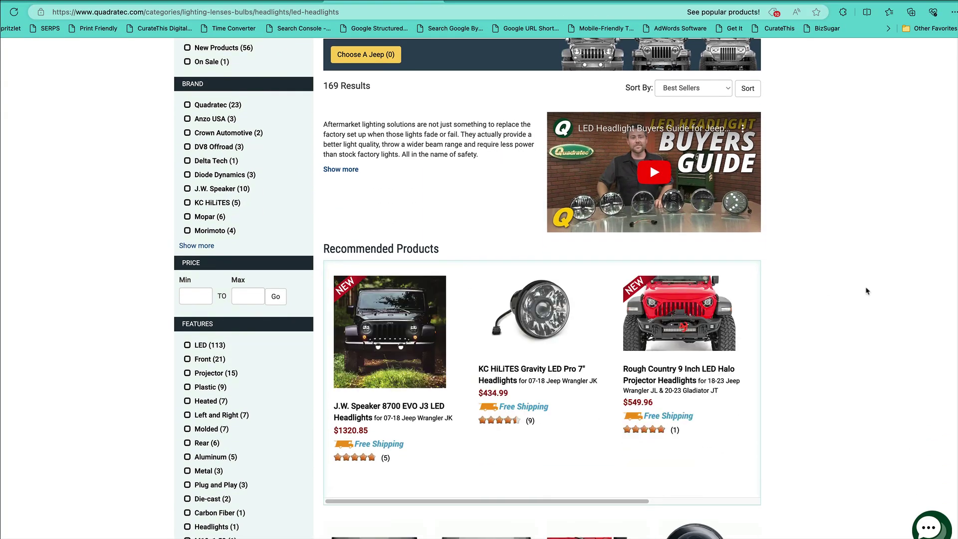
scroll(867, 291, down, 7)
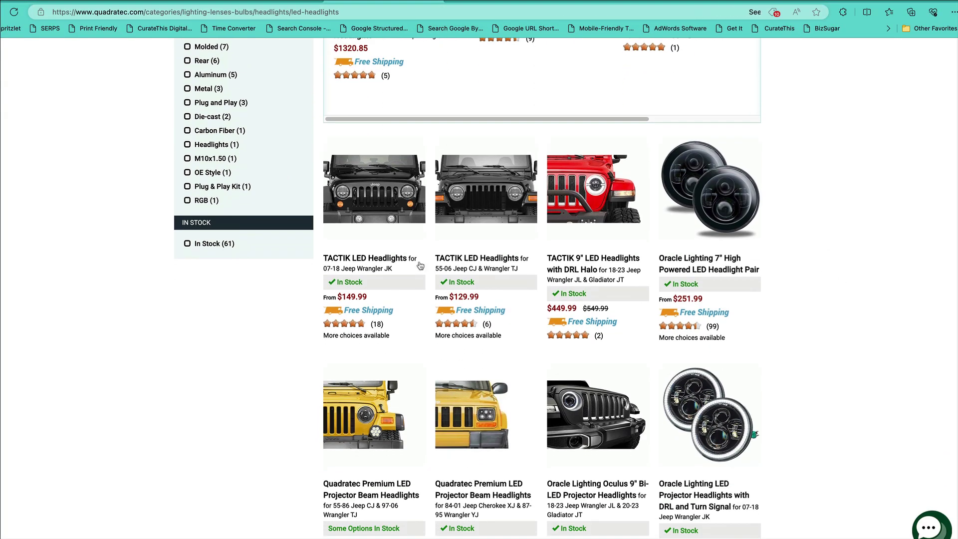
Step: Open Quadratec's TACTIK LED Headlights product page and select its web address
click(401, 260)
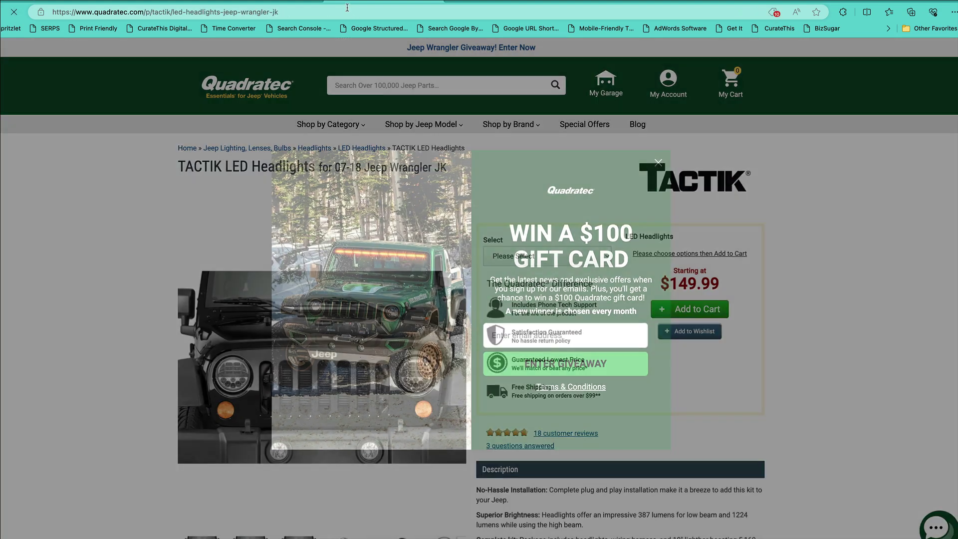
click(348, 11)
key(super+c)
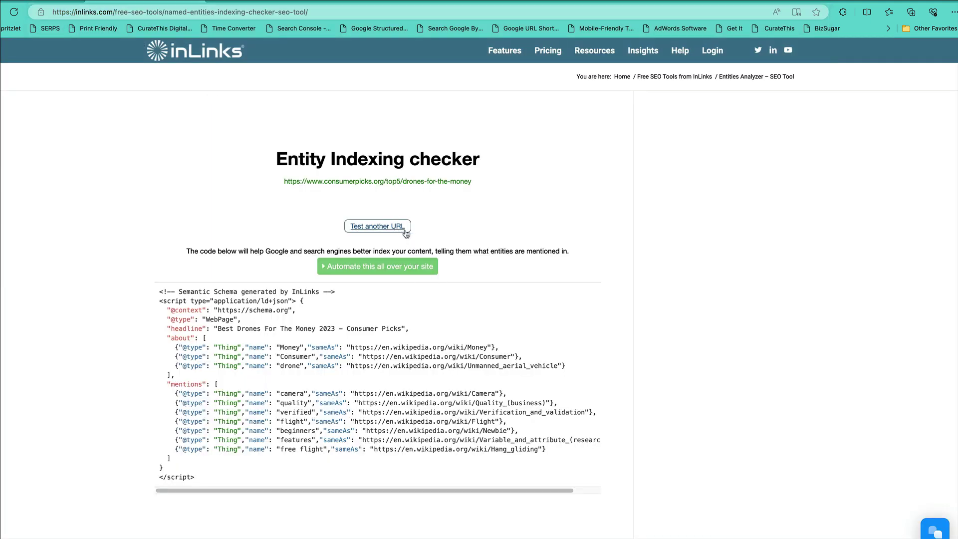
Step: Test the pasted Quadratec TACTIK headlights URL, which scores 9% Google-detected entities
click(407, 233)
click(409, 230)
key(super+v)
click(564, 234)
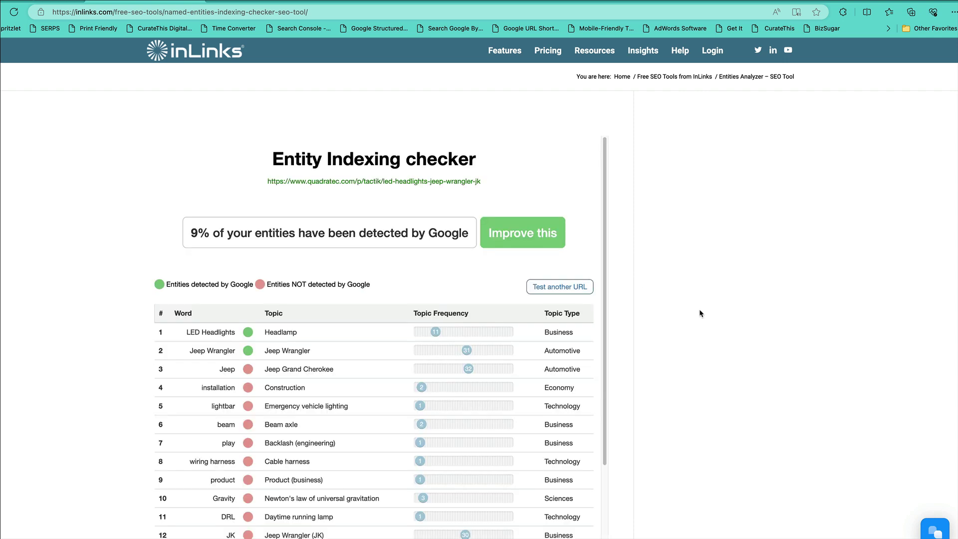
Step: Generate the about/mentions schema for the Quadratec page, then go to the product tab
scroll(357, 324, down, 3)
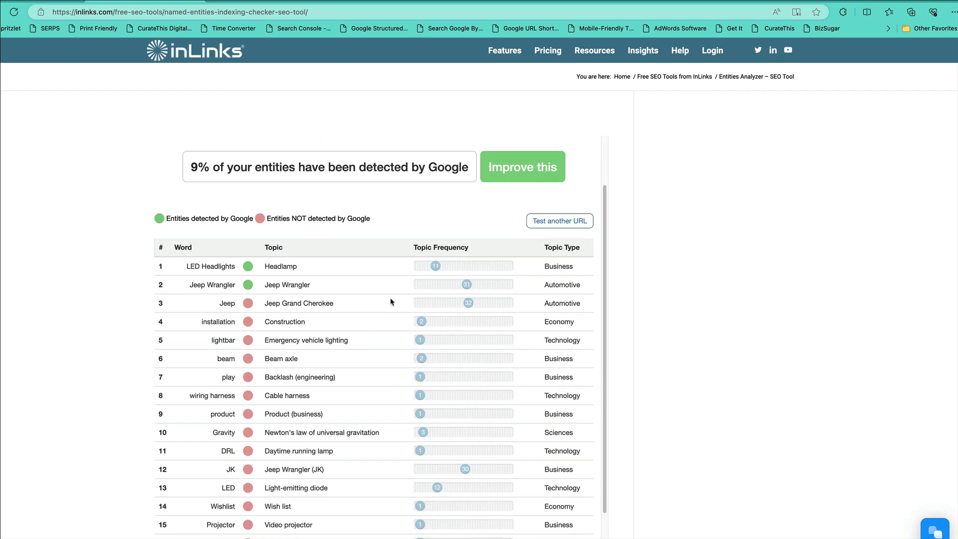
click(522, 176)
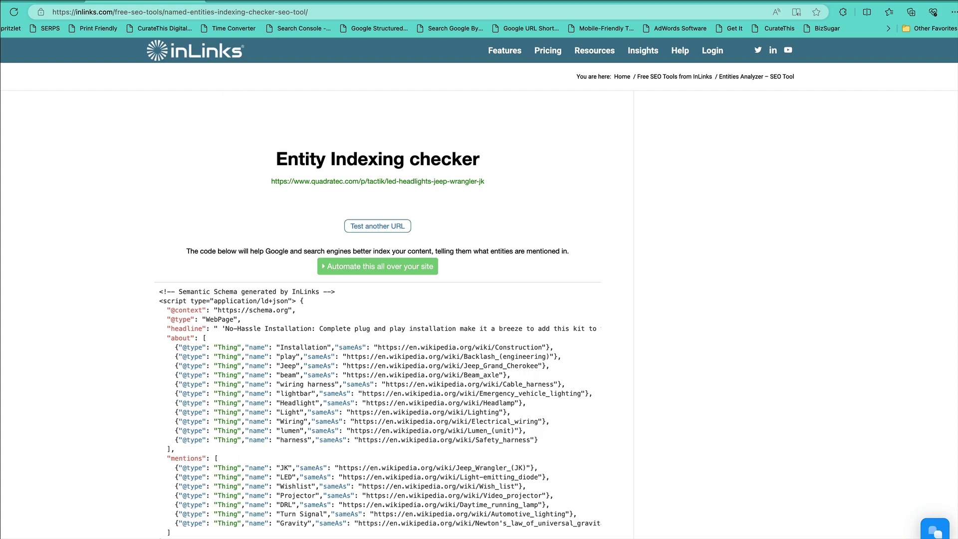
key(ctrl+Tab)
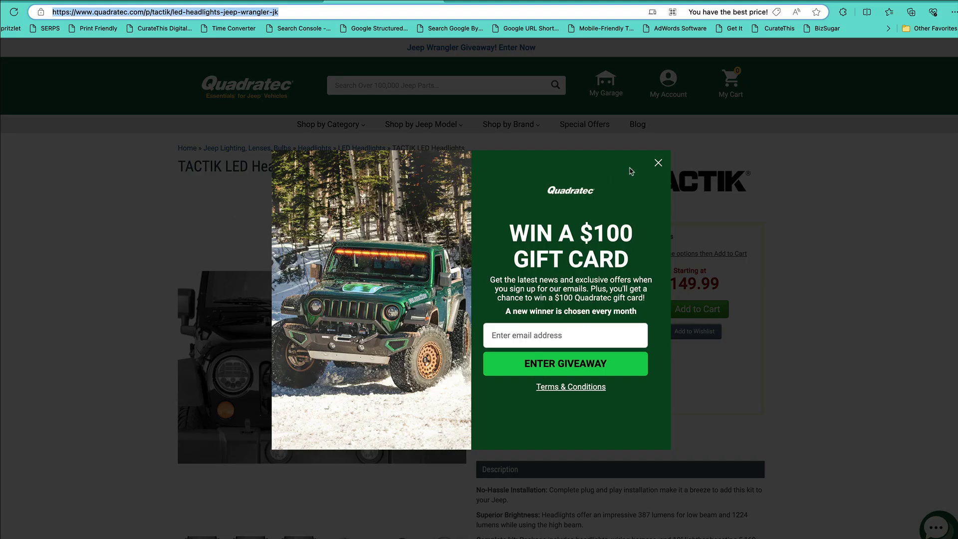
Step: Close the $100 gift-card giveaway popup and scroll the $149.99 TACTIK headlights page
click(667, 163)
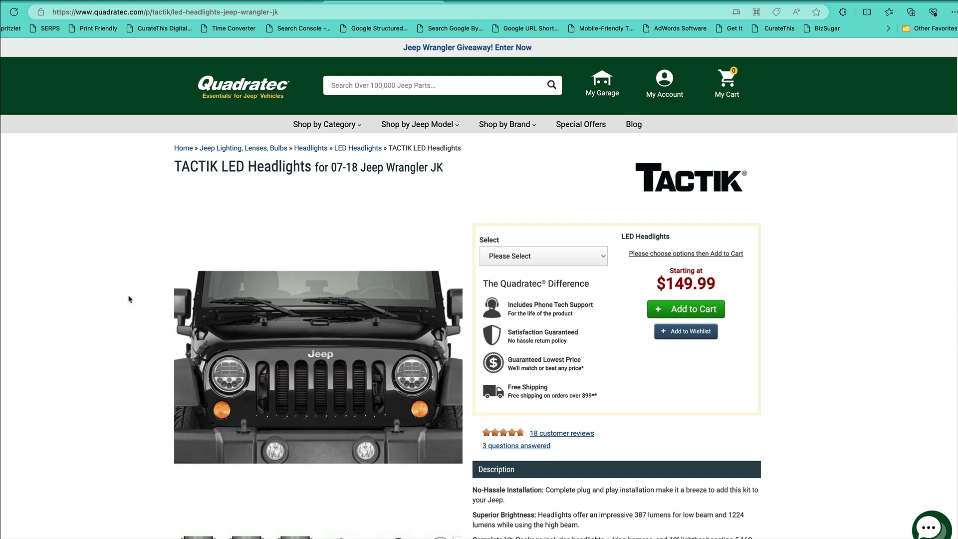
scroll(166, 388, down, 8)
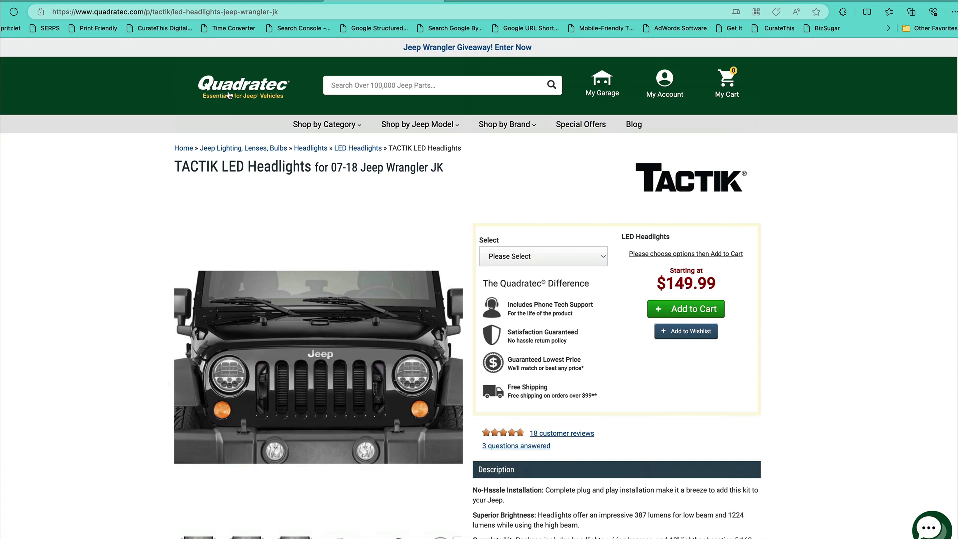